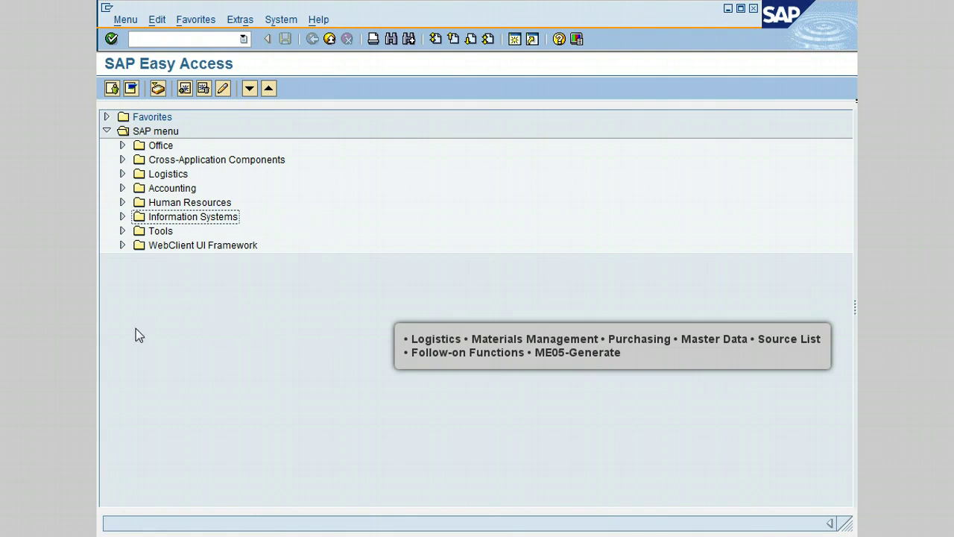
Step: Expand Logistics down to Source List > Follow-On Functions and launch ME05 - Generate
{"action": "left_click", "coordinate": [122, 174]}
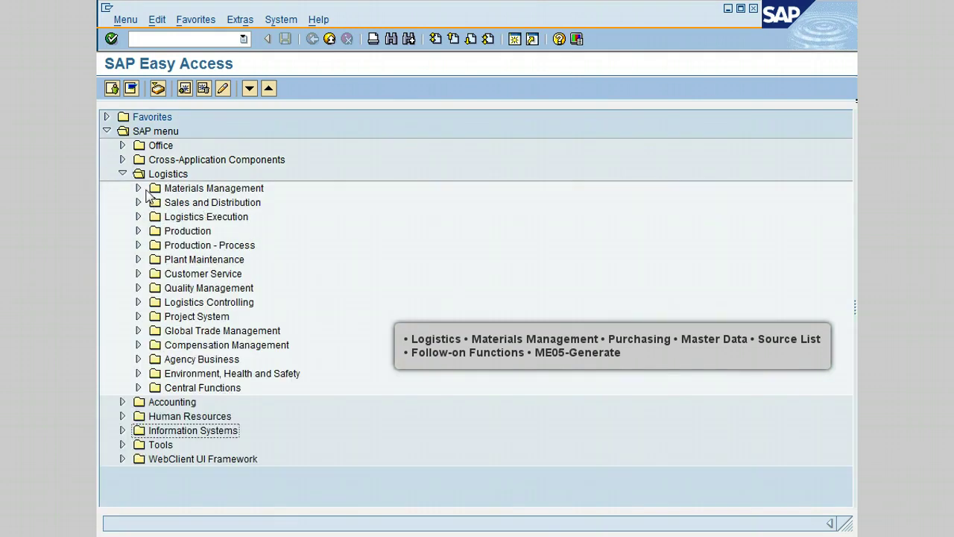
{"action": "left_click", "coordinate": [138, 188]}
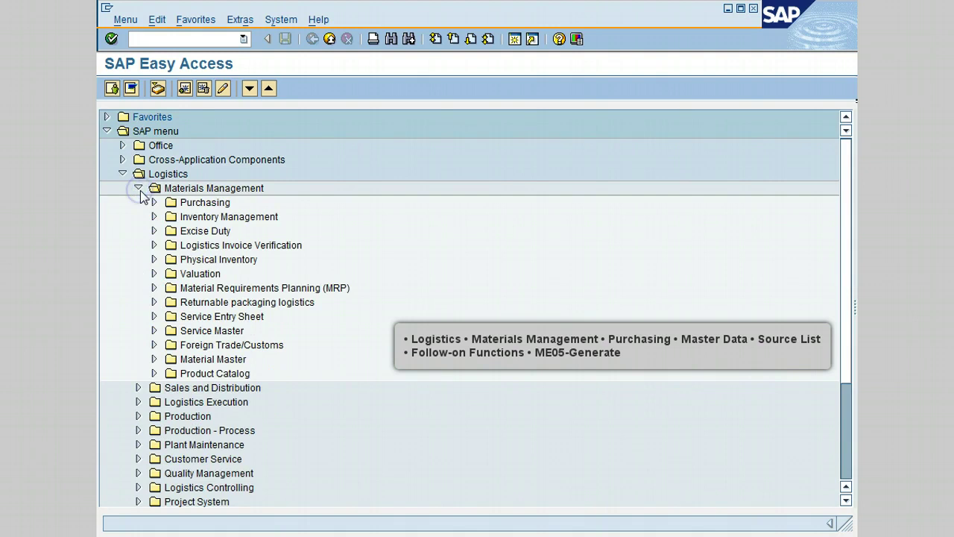
{"action": "left_click", "coordinate": [154, 203]}
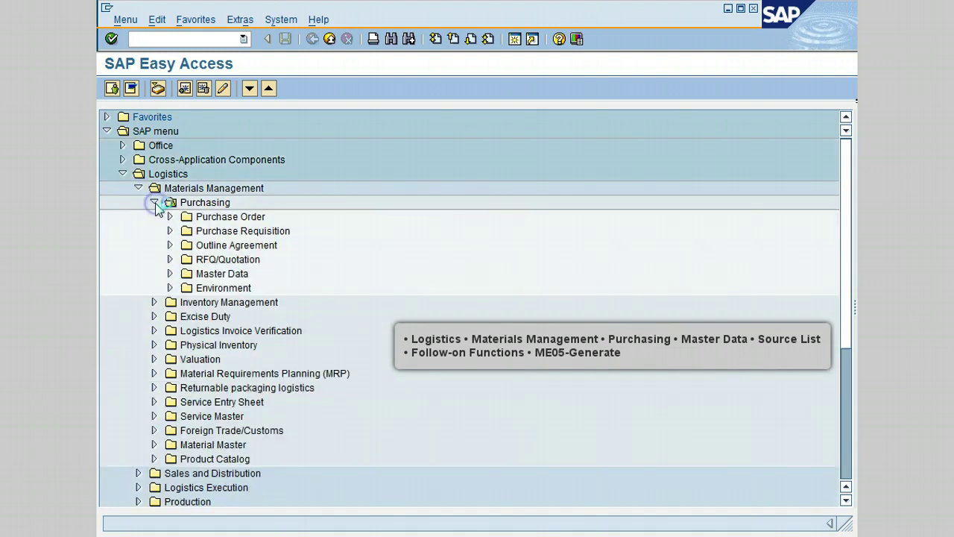
{"action": "left_click", "coordinate": [170, 274]}
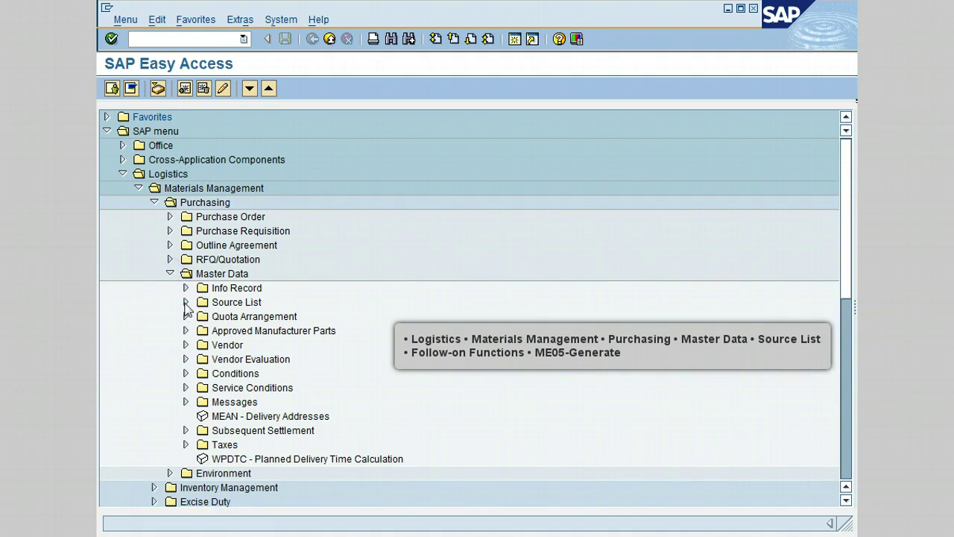
{"action": "left_click", "coordinate": [186, 304]}
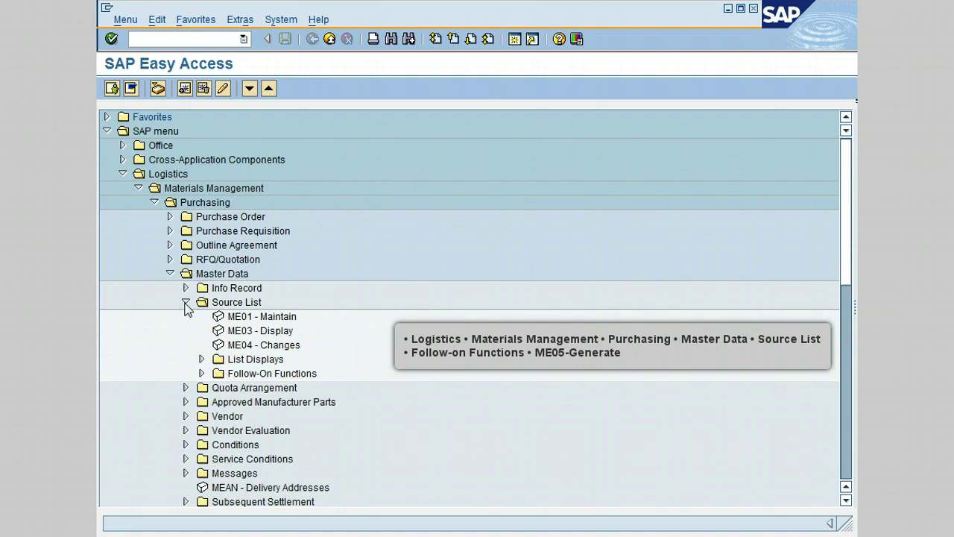
{"action": "left_click", "coordinate": [201, 373]}
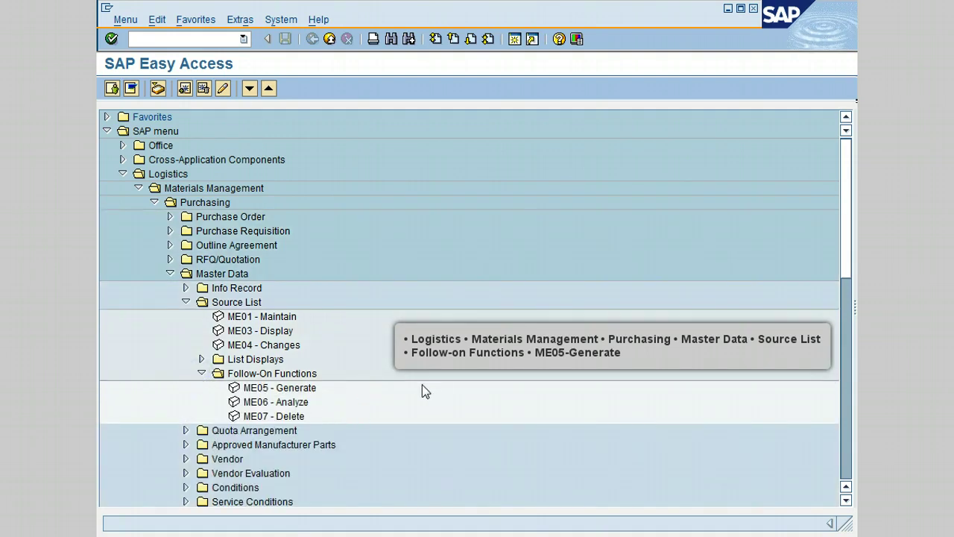
{"action": "double_click", "coordinate": [302, 389]}
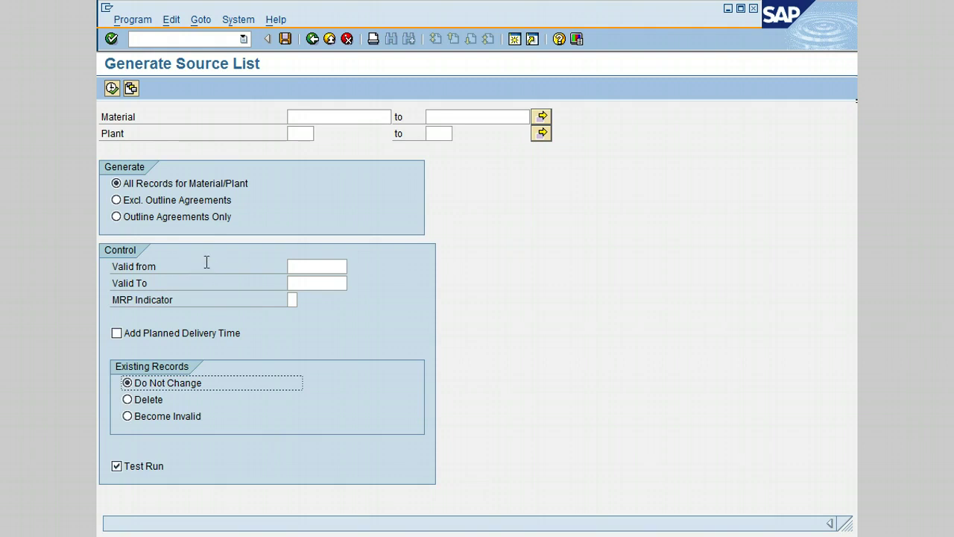
Step: Toggle Test Run off and back on so the generation stays a test run
{"action": "key", "text": "Tab"}
{"action": "key", "text": "space"}
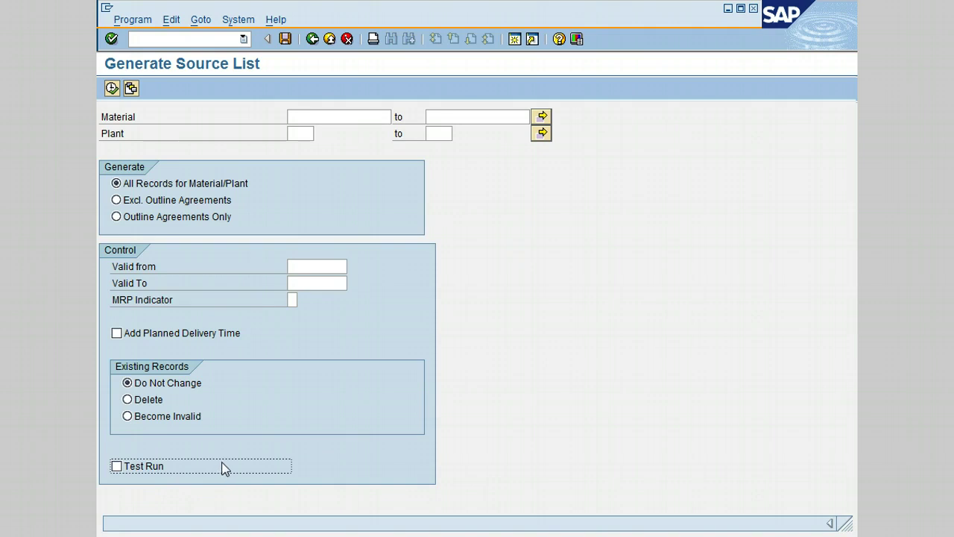
{"action": "left_click", "coordinate": [116, 465]}
Step: Enter material range 1500-510 to 1500-710 and plant range 1000 to 3200
{"action": "left_click", "coordinate": [331, 117]}
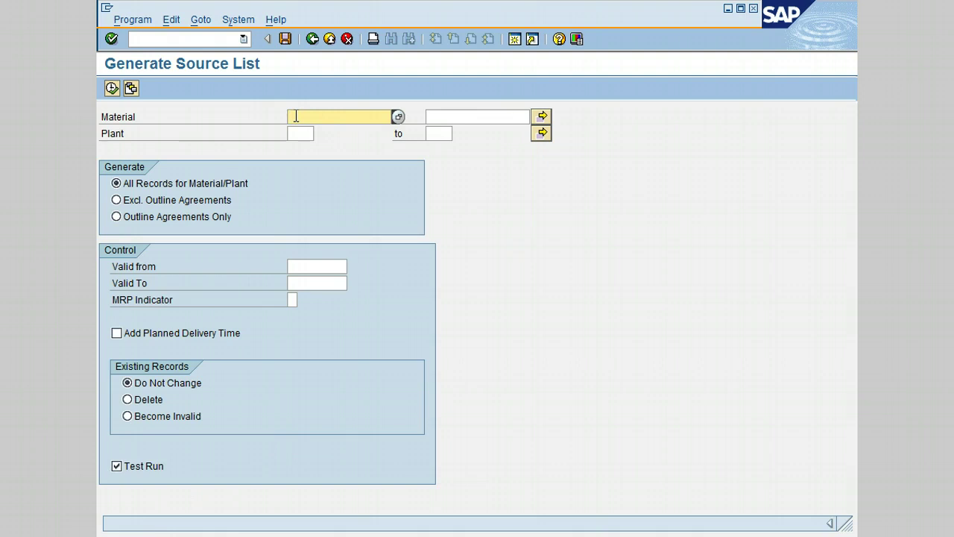
{"action": "left_click", "coordinate": [295, 117]}
{"action": "type", "text": "150"}
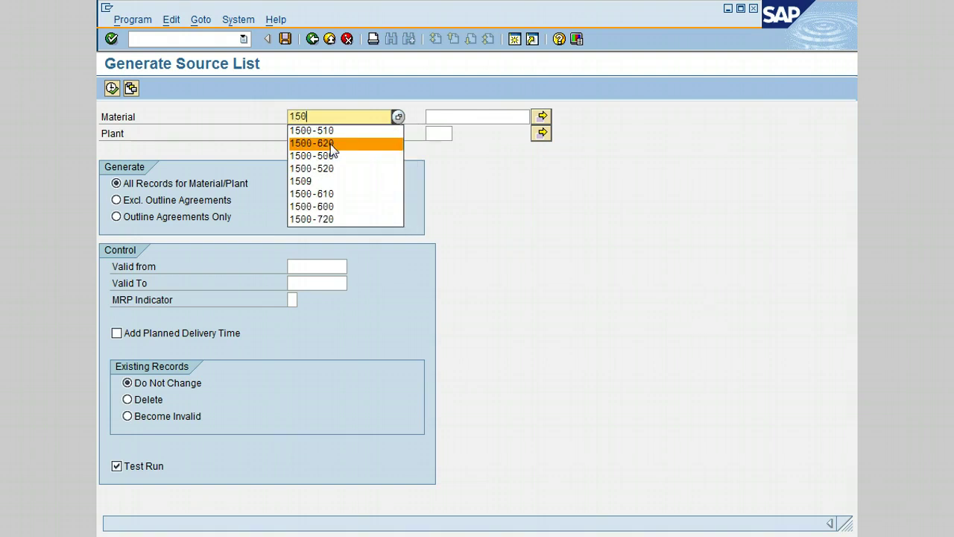
{"action": "type", "text": "0-510"}
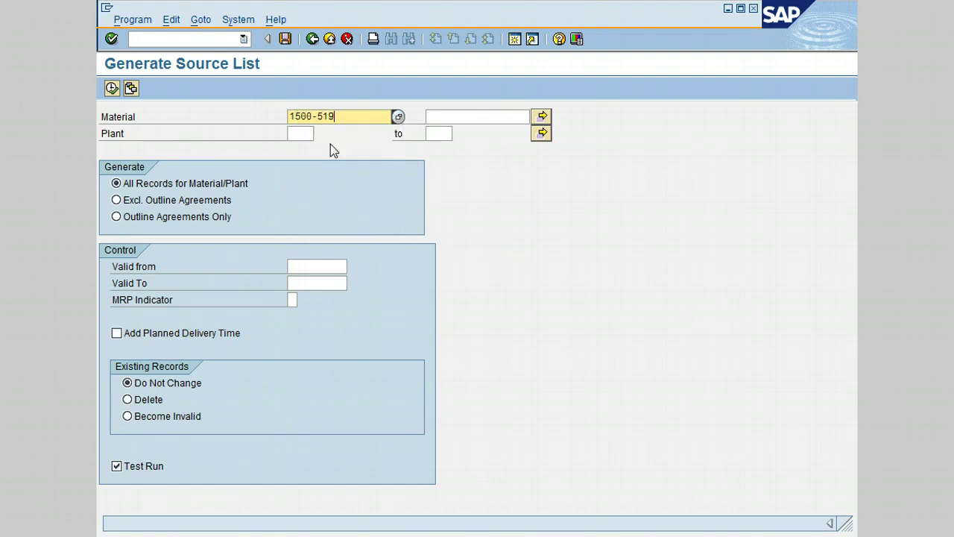
{"action": "key", "text": "Tab"}
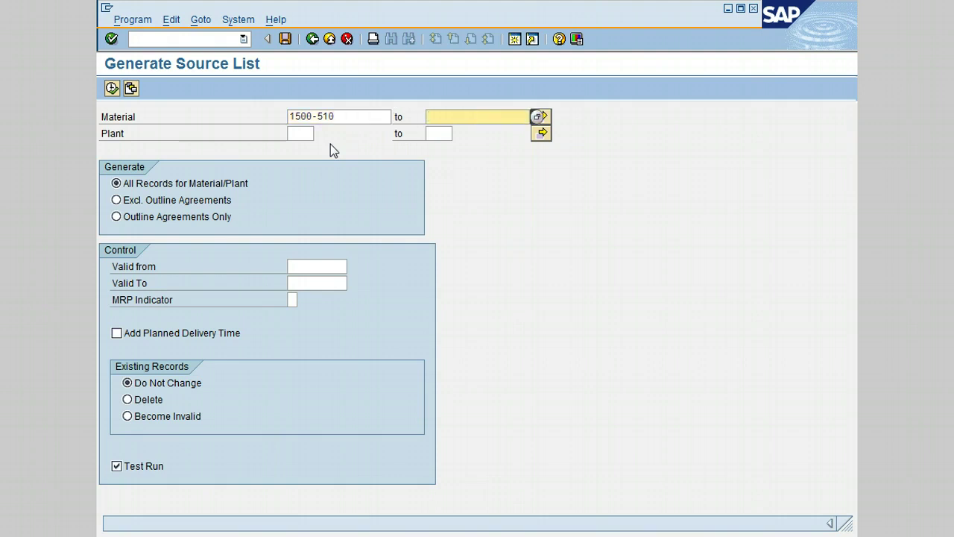
{"action": "type", "text": "1500"}
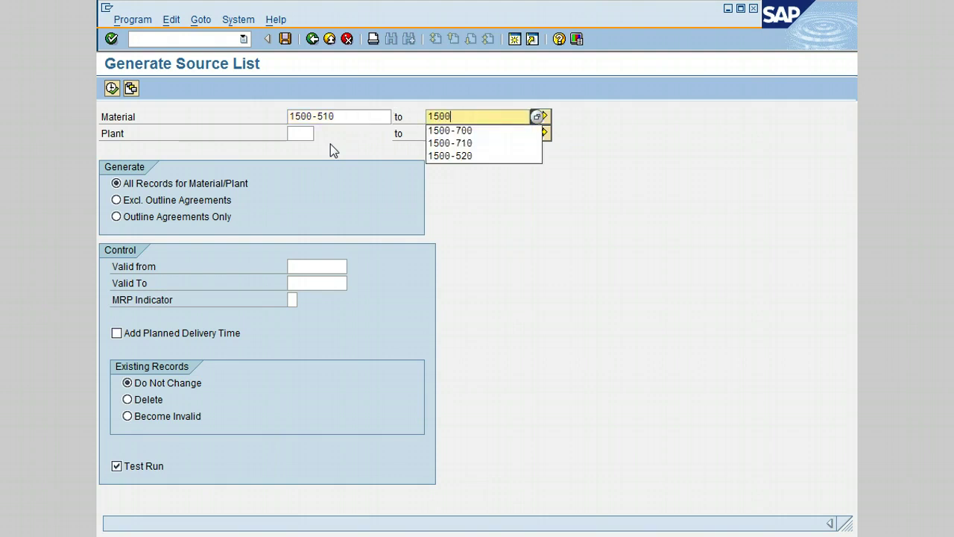
{"action": "type", "text": "-710"}
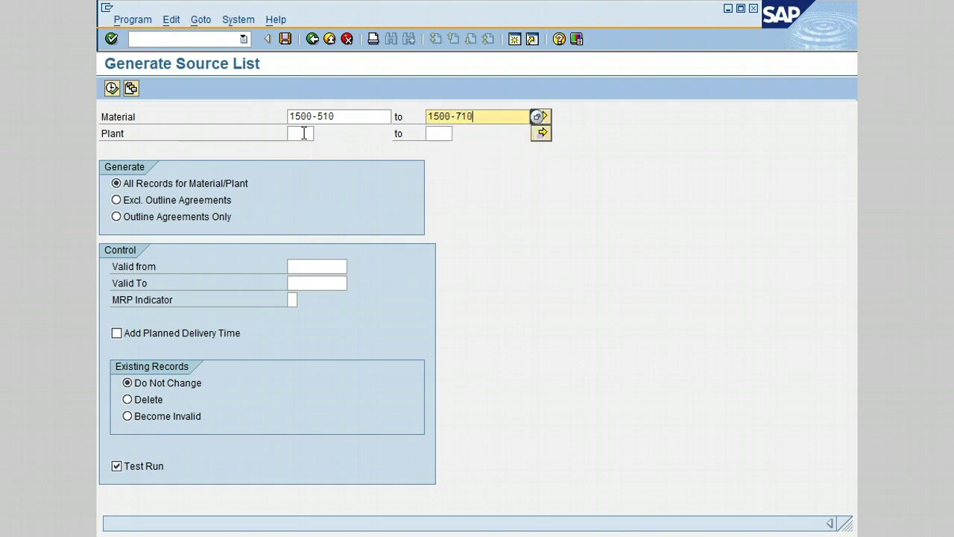
{"action": "left_click", "coordinate": [304, 134]}
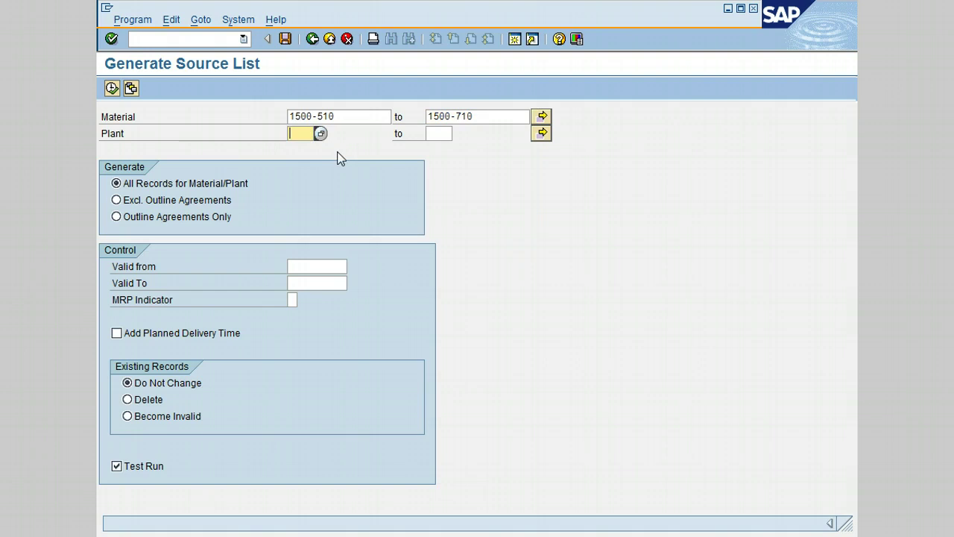
{"action": "type", "text": "1000"}
{"action": "key", "text": "Tab"}
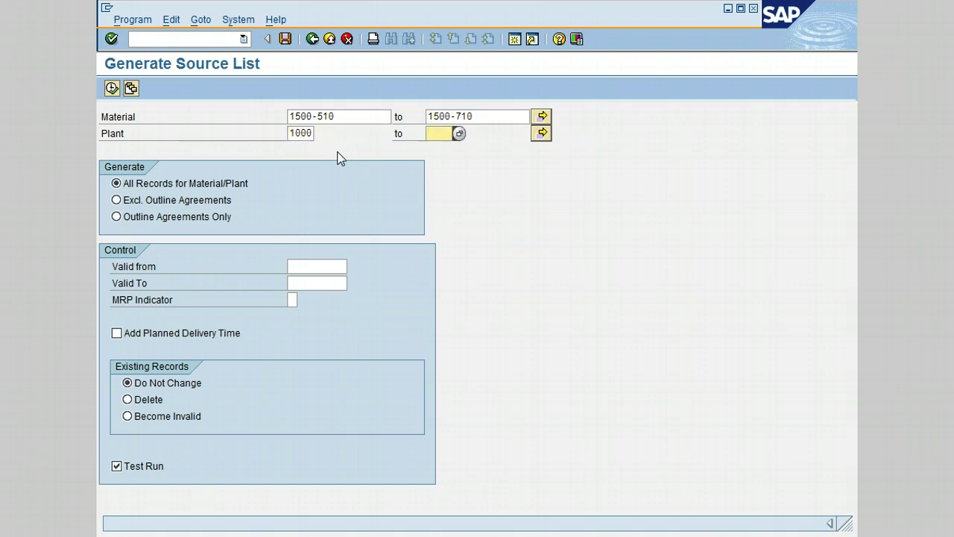
{"action": "type", "text": "3200"}
{"action": "key", "text": "Return"}
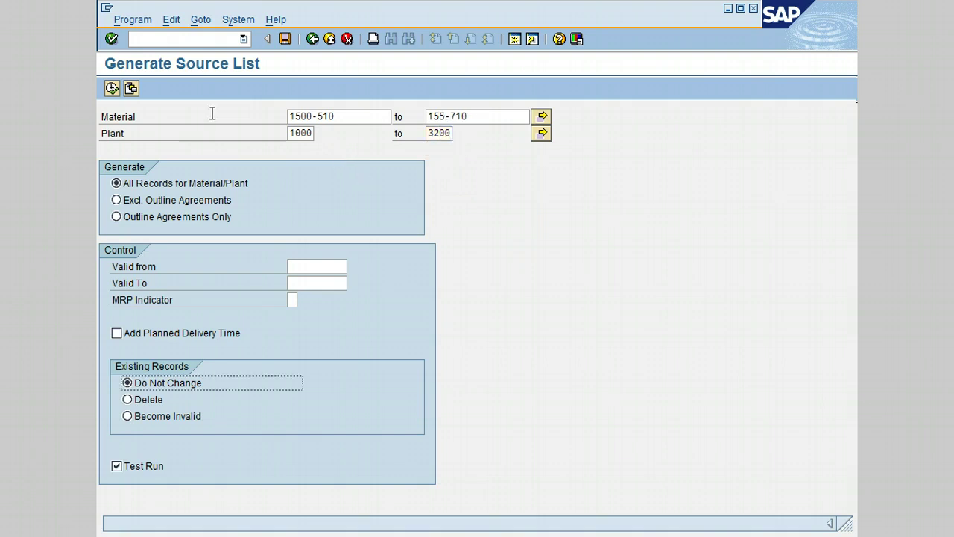
Step: Execute the simulation, display 1500-520's material data for plant 1000, then return to the results
{"action": "left_click", "coordinate": [111, 88]}
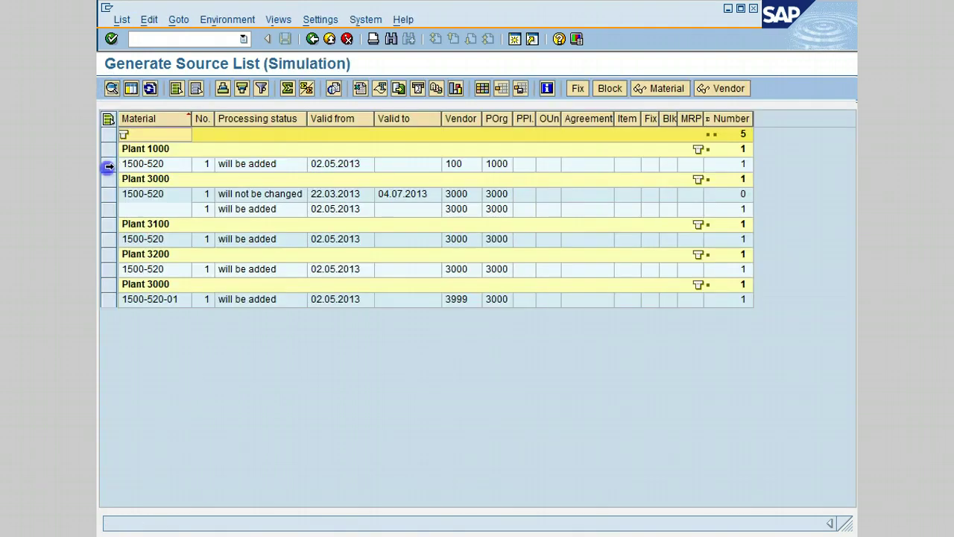
{"action": "left_click", "coordinate": [108, 164]}
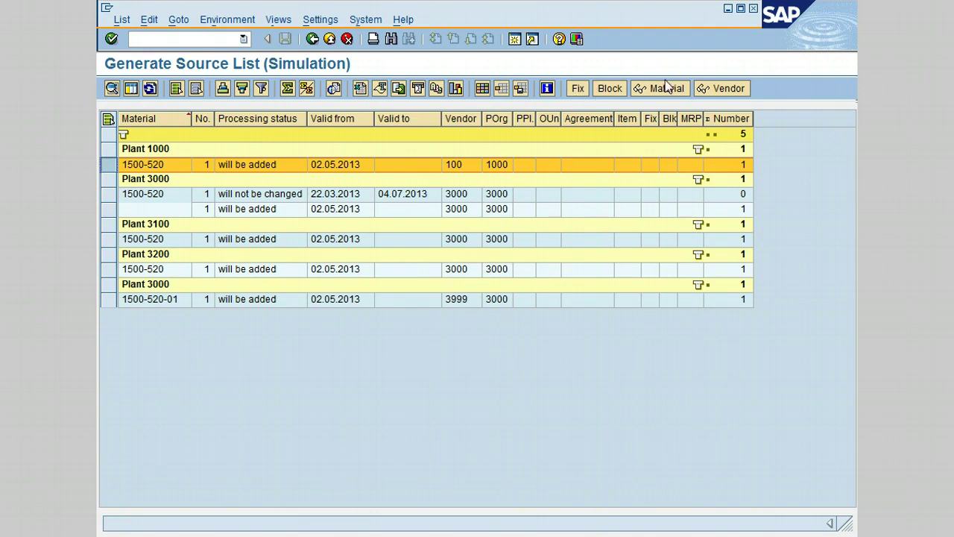
{"action": "left_click", "coordinate": [662, 89]}
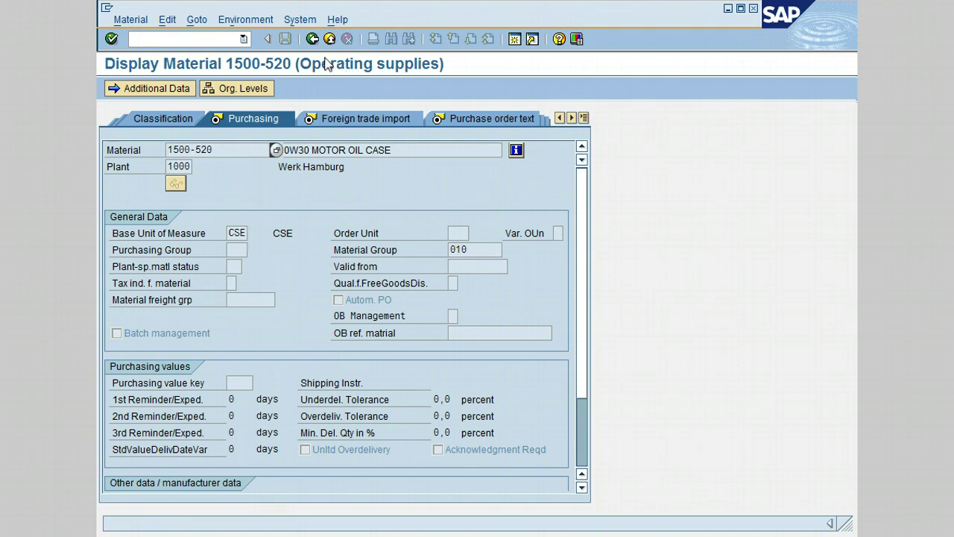
{"action": "left_click", "coordinate": [311, 39]}
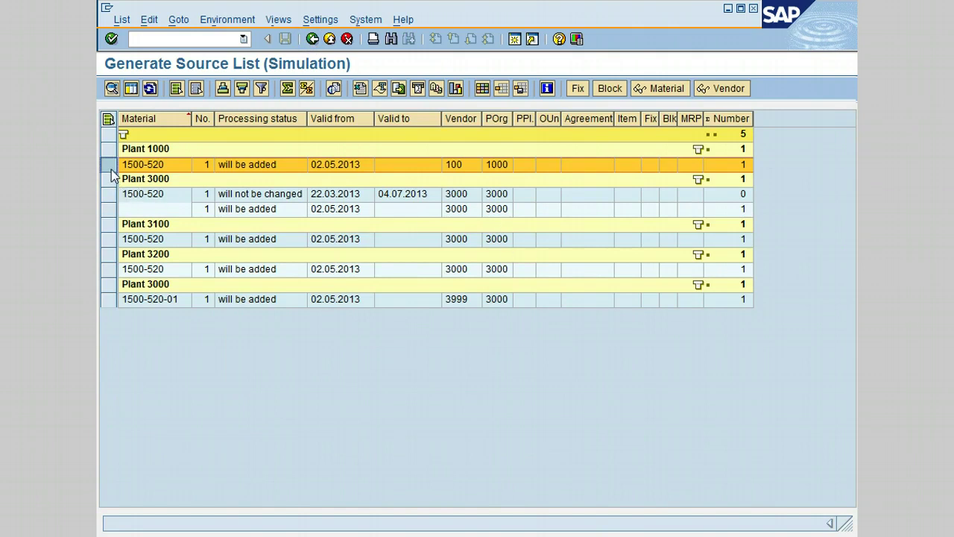
{"action": "left_click", "coordinate": [727, 89]}
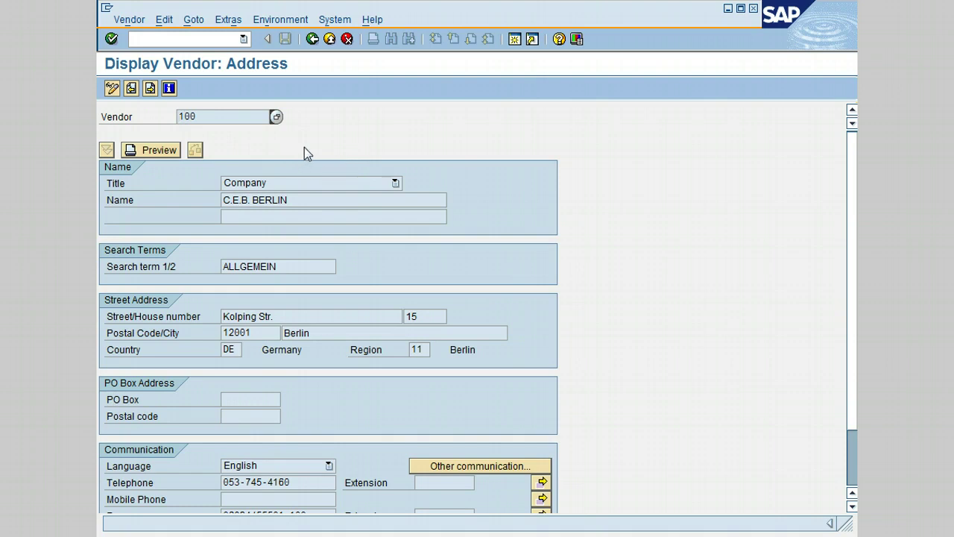
{"action": "left_click", "coordinate": [312, 39]}
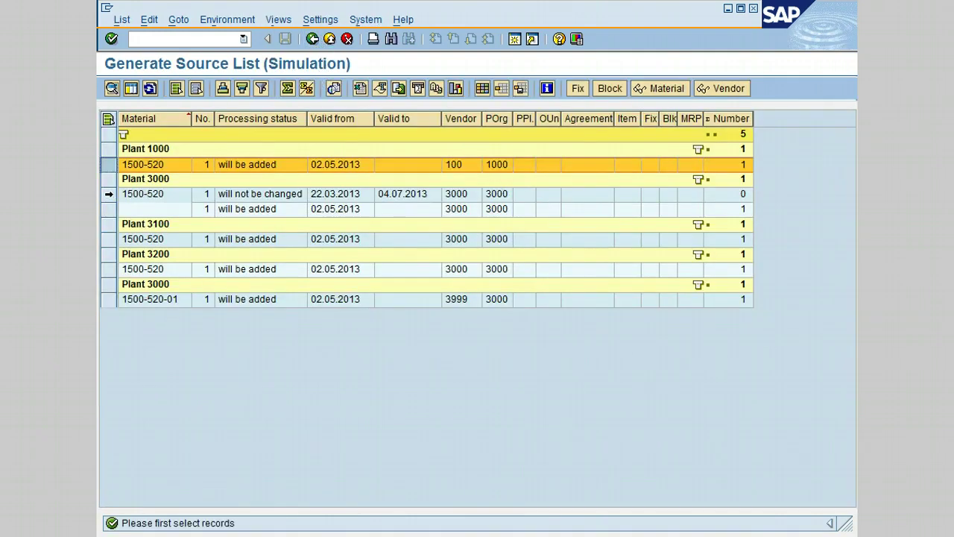
{"action": "left_click", "coordinate": [105, 194]}
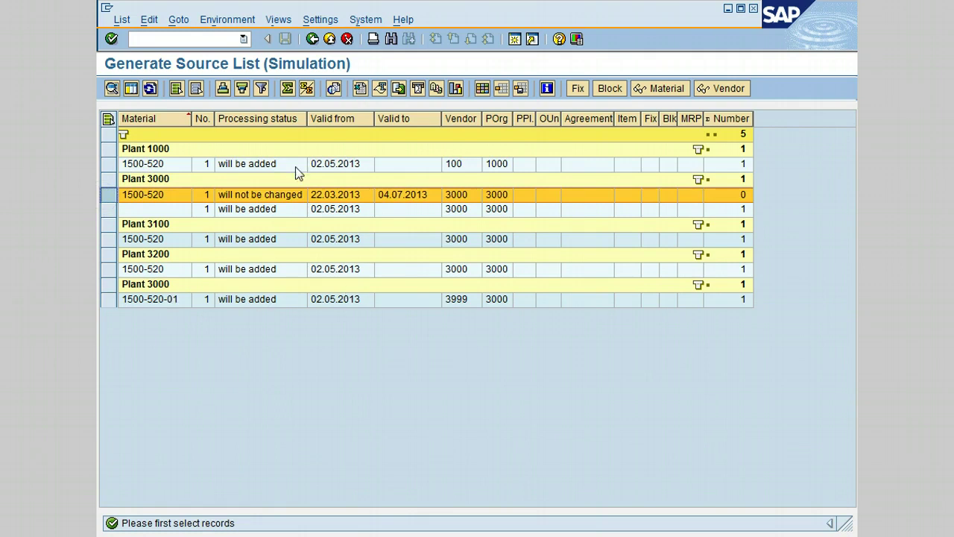
{"action": "left_click", "coordinate": [226, 19]}
{"action": "left_click", "coordinate": [282, 125]}
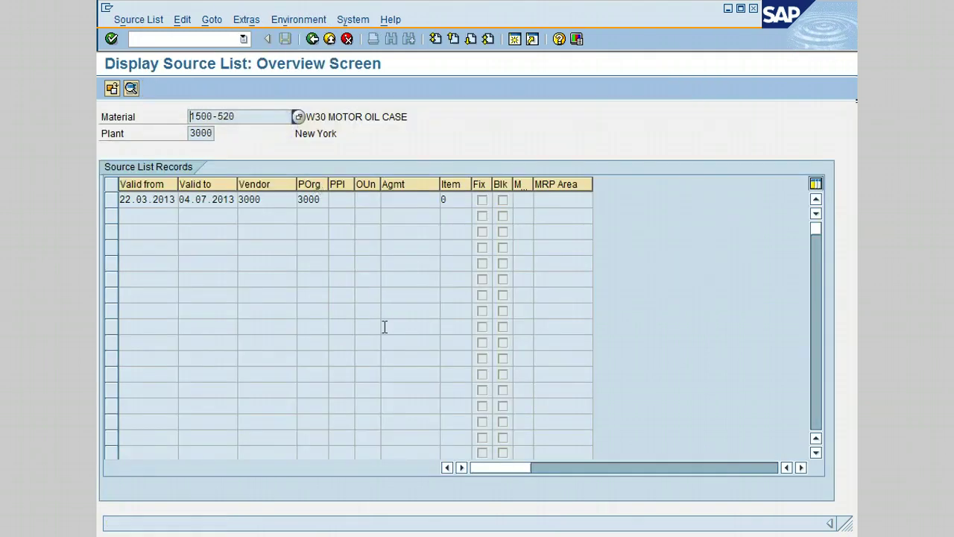
{"action": "left_click", "coordinate": [312, 39]}
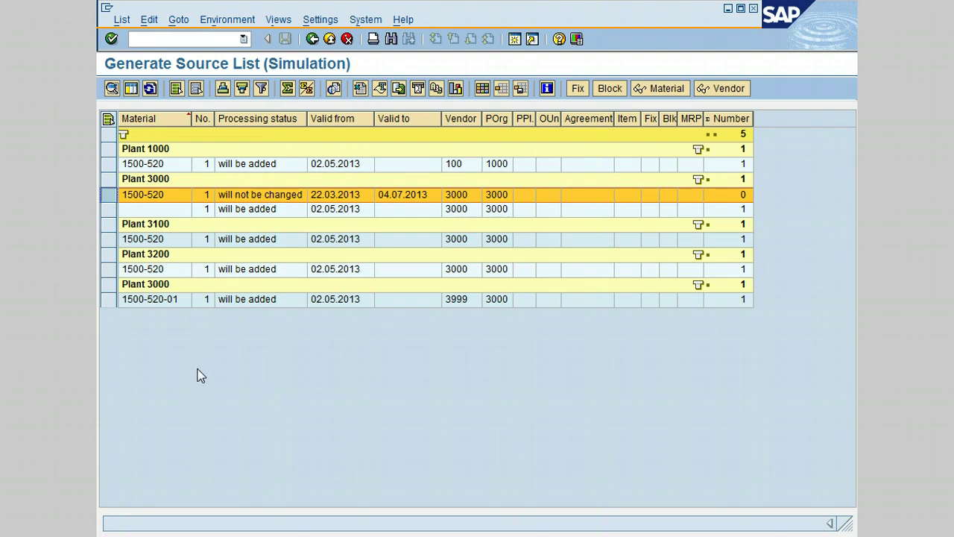
{"action": "left_click", "coordinate": [374, 333]}
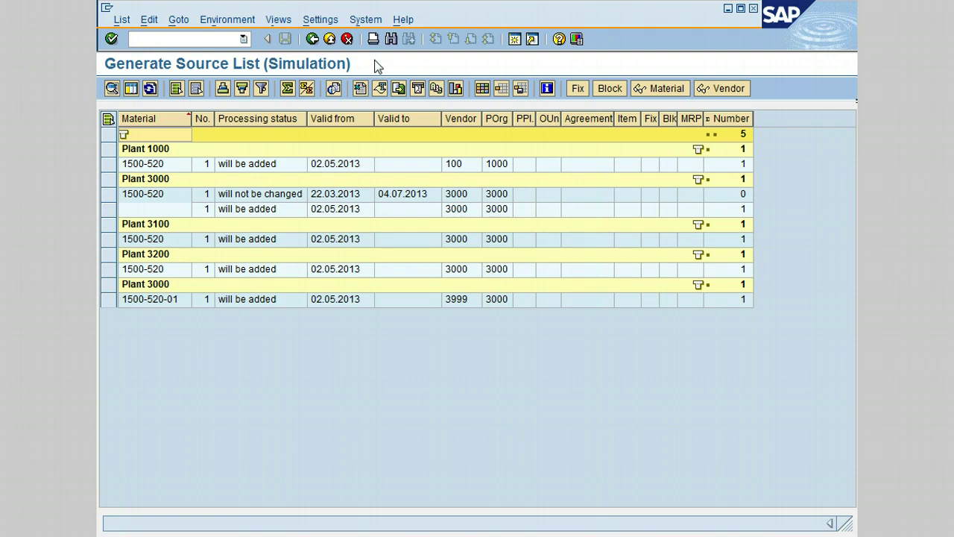
Step: Return to the main menu and launch ME0M - By Material under Source List > List Displays
{"action": "left_click", "coordinate": [329, 41]}
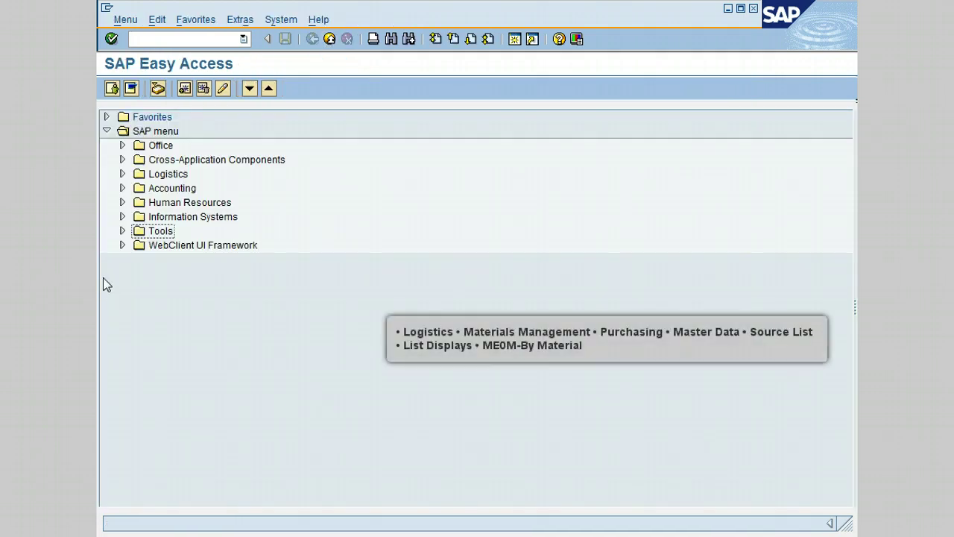
{"action": "left_click", "coordinate": [122, 174]}
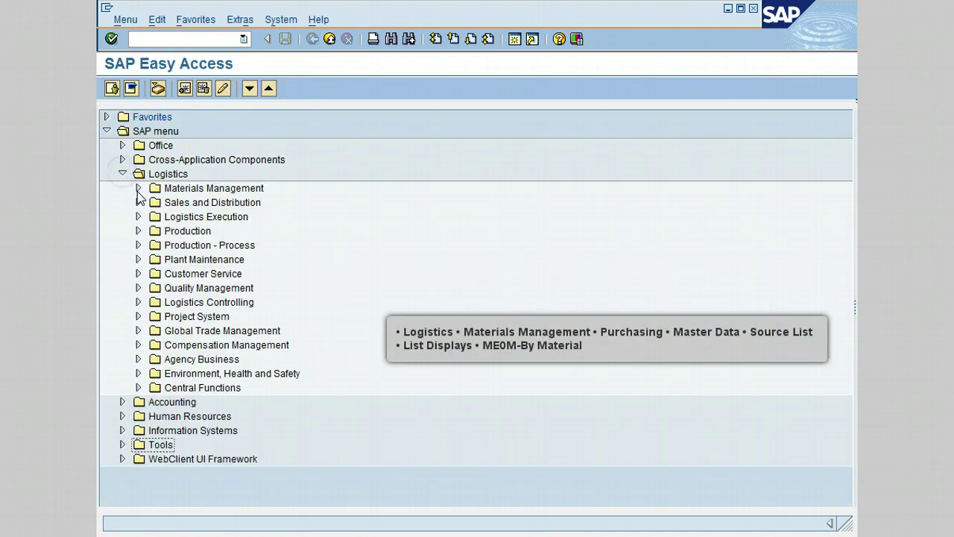
{"action": "left_click", "coordinate": [138, 187]}
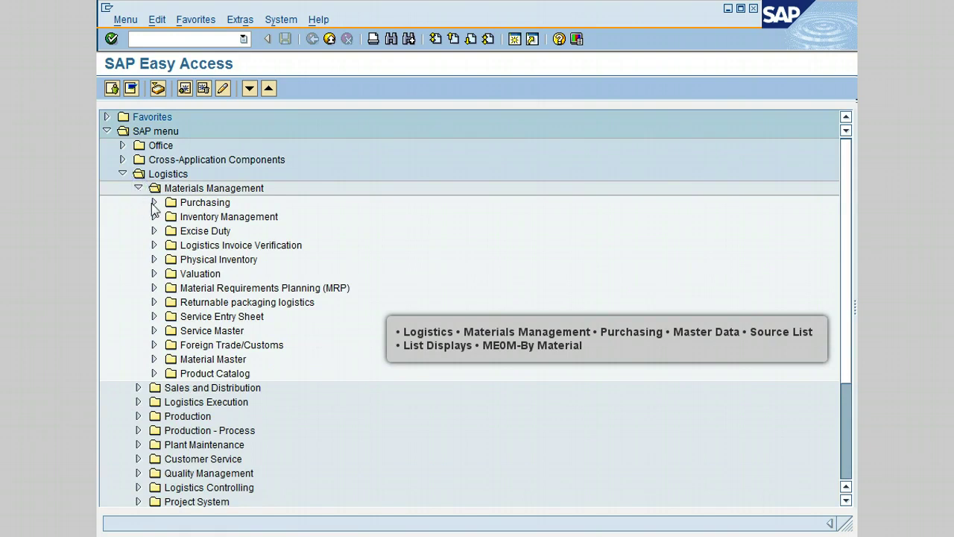
{"action": "left_click", "coordinate": [154, 202]}
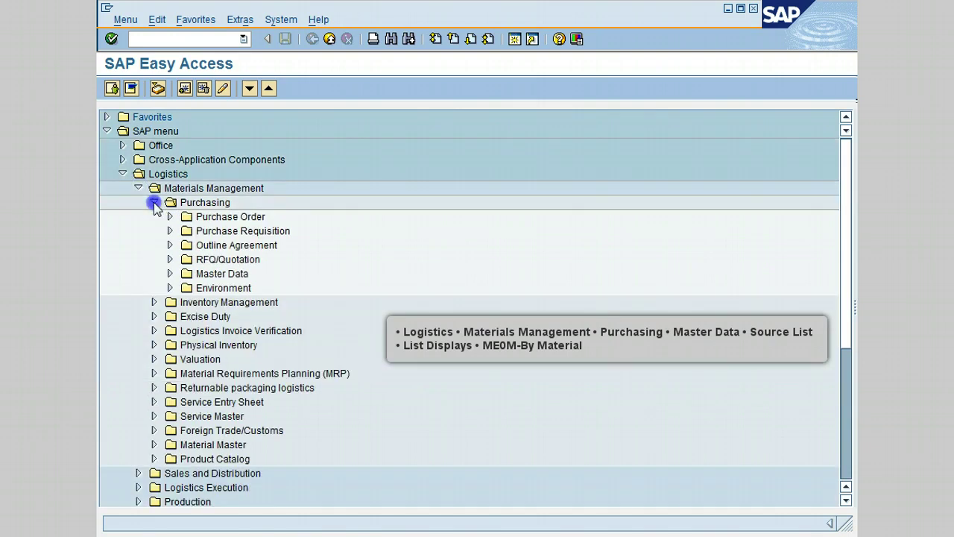
{"action": "left_click", "coordinate": [170, 273]}
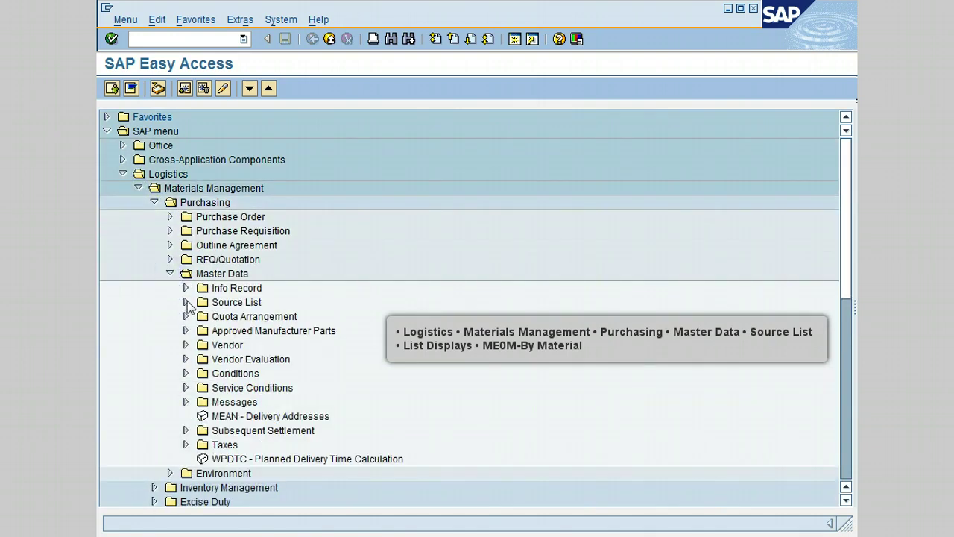
{"action": "left_click", "coordinate": [186, 302]}
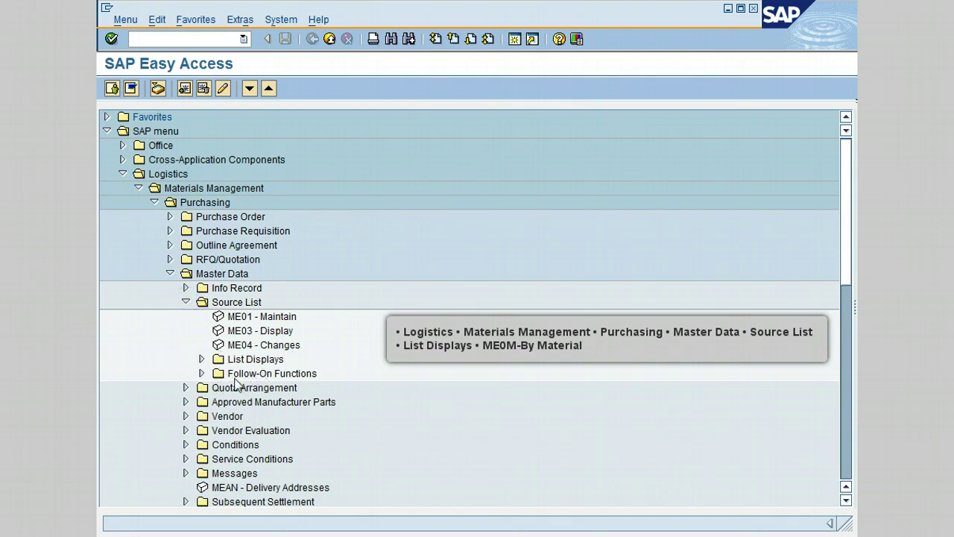
{"action": "left_click", "coordinate": [201, 359]}
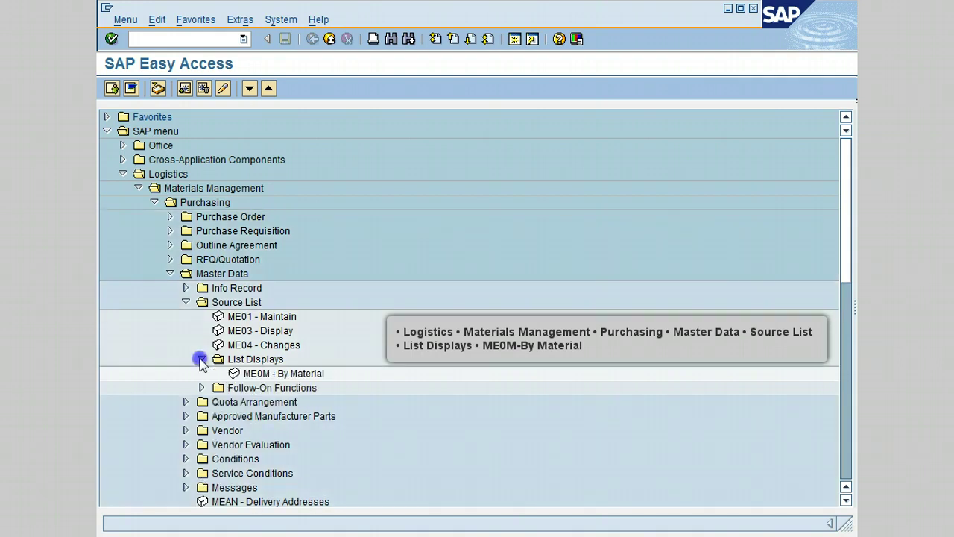
{"action": "double_click", "coordinate": [300, 380]}
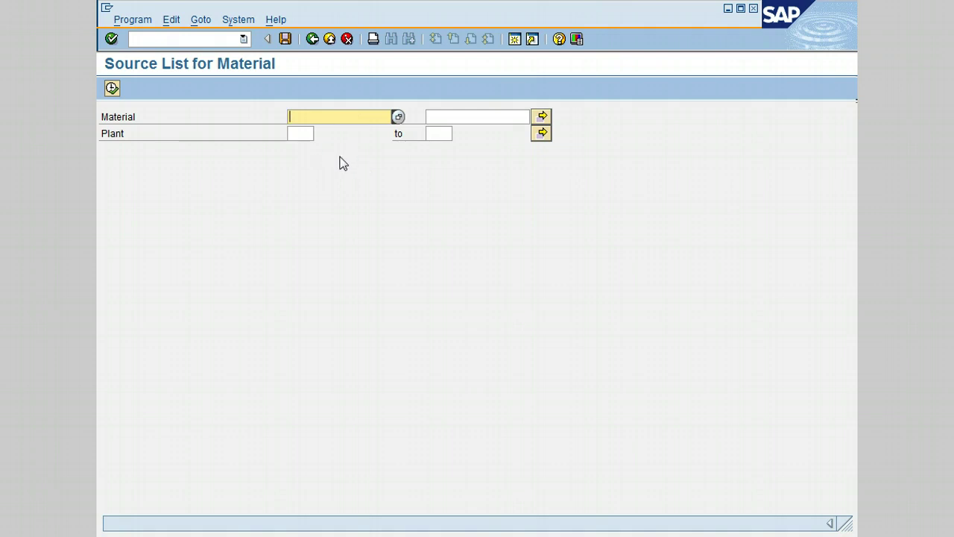
Step: Enter the plant range 3000 to 3100 on the Source List for Material screen
{"action": "left_click", "coordinate": [290, 135]}
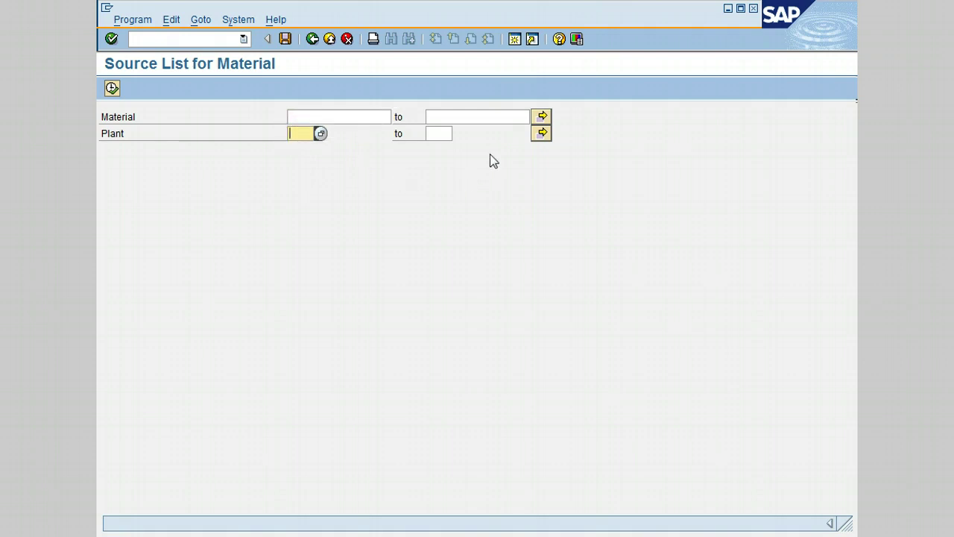
{"action": "type", "text": "3000"}
{"action": "left_click", "coordinate": [443, 134]}
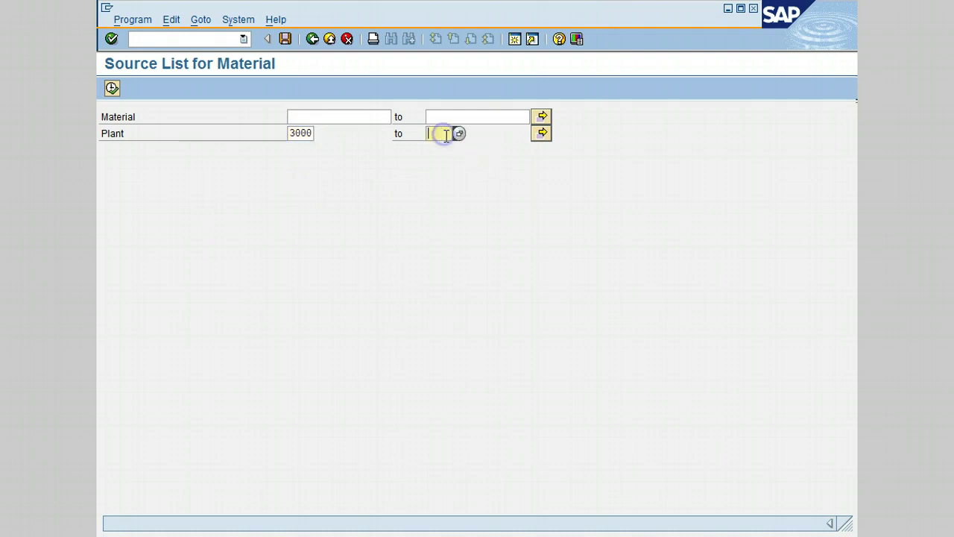
{"action": "type", "text": "3100"}
Step: Execute the report for plants 3000–3100 and select the first J4360 source record
{"action": "left_click", "coordinate": [112, 89]}
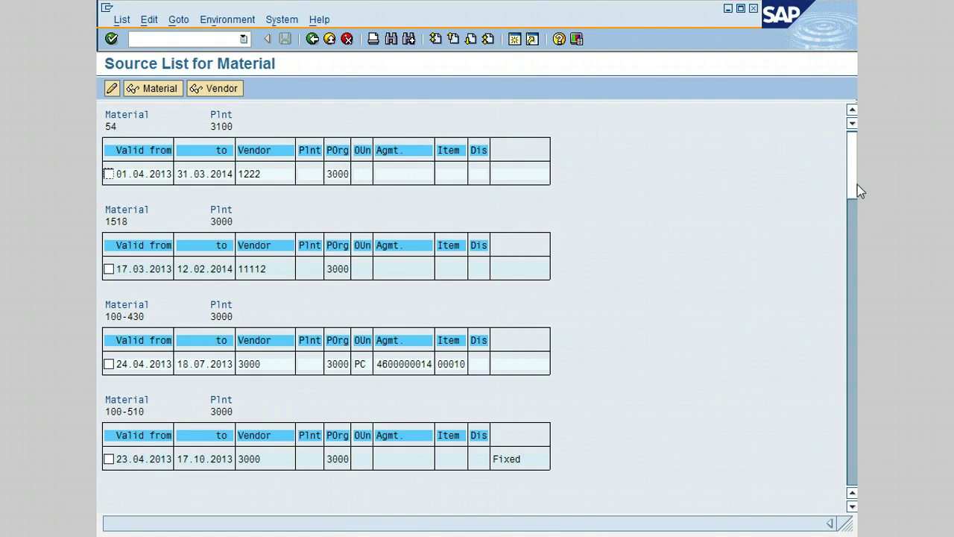
{"action": "left_click_drag", "start_coordinate": [857, 186], "coordinate": [848, 488]}
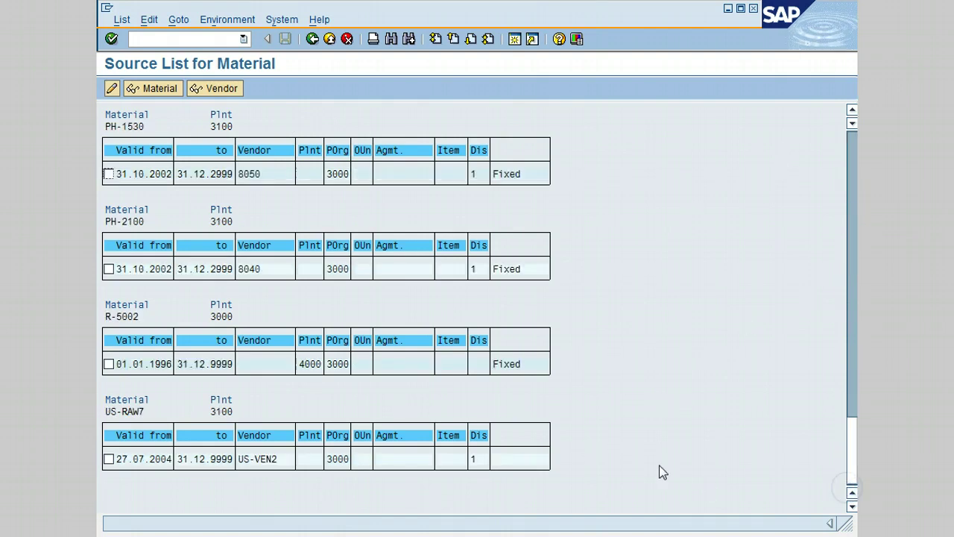
{"action": "left_click", "coordinate": [856, 262]}
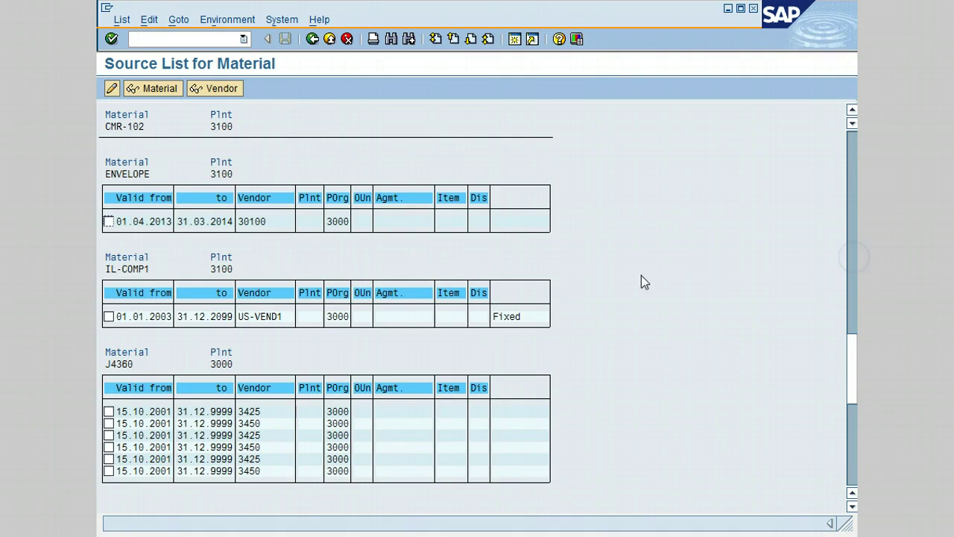
{"action": "left_click", "coordinate": [110, 412]}
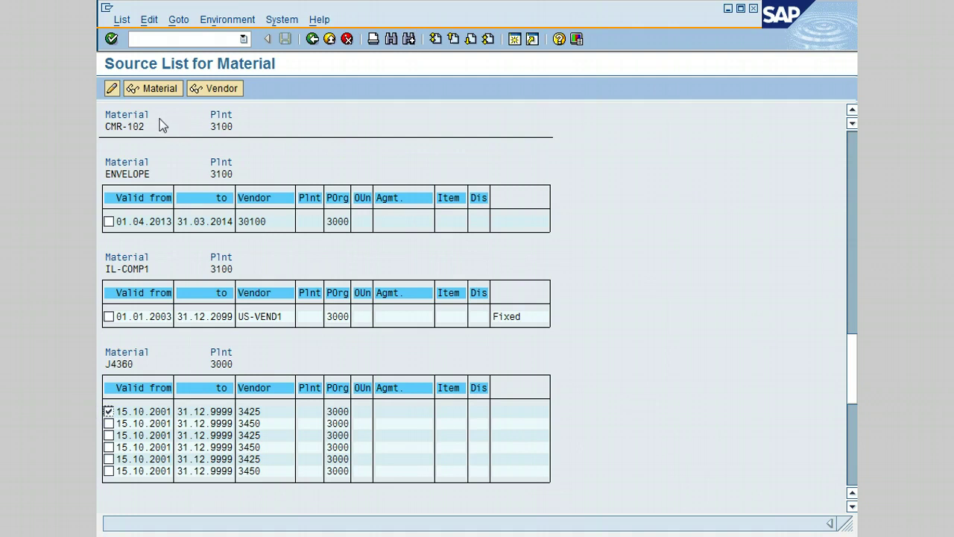
Step: Display material J4360's plant 3000 purchasing data with the Material button
{"action": "left_click", "coordinate": [153, 88]}
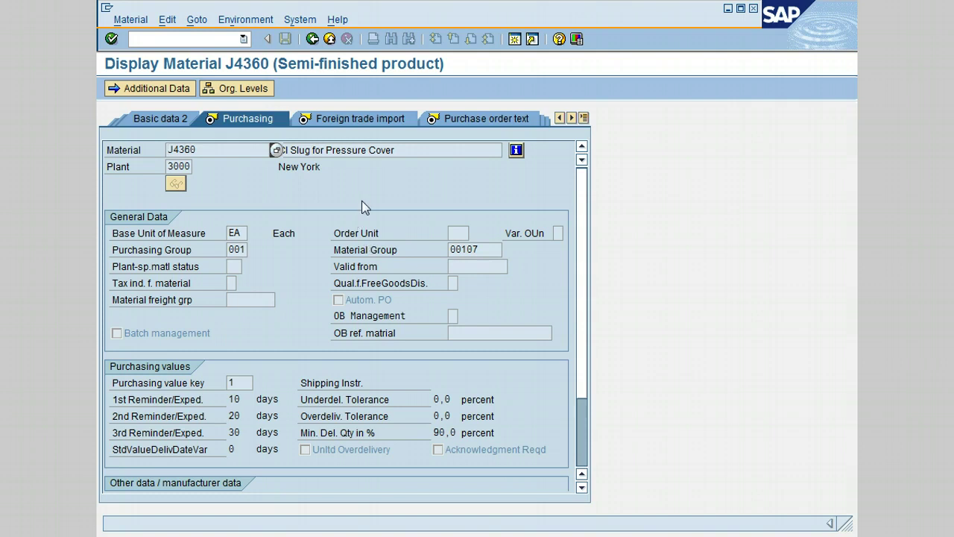
Step: Go back, select the first 400-522 record, open its source list for change, then return
{"action": "left_click", "coordinate": [313, 41]}
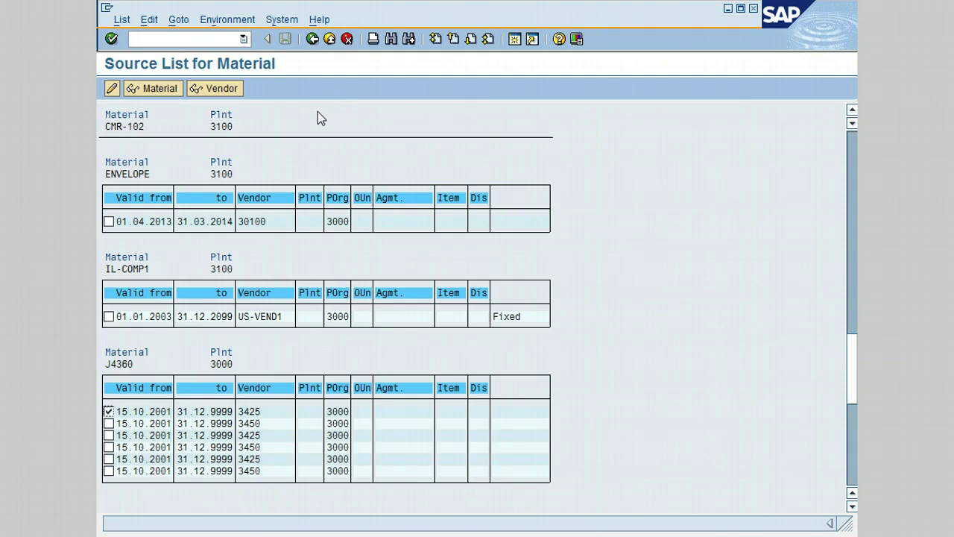
{"action": "scroll", "coordinate": [317, 111], "scroll_direction": "up", "scroll_amount": 5}
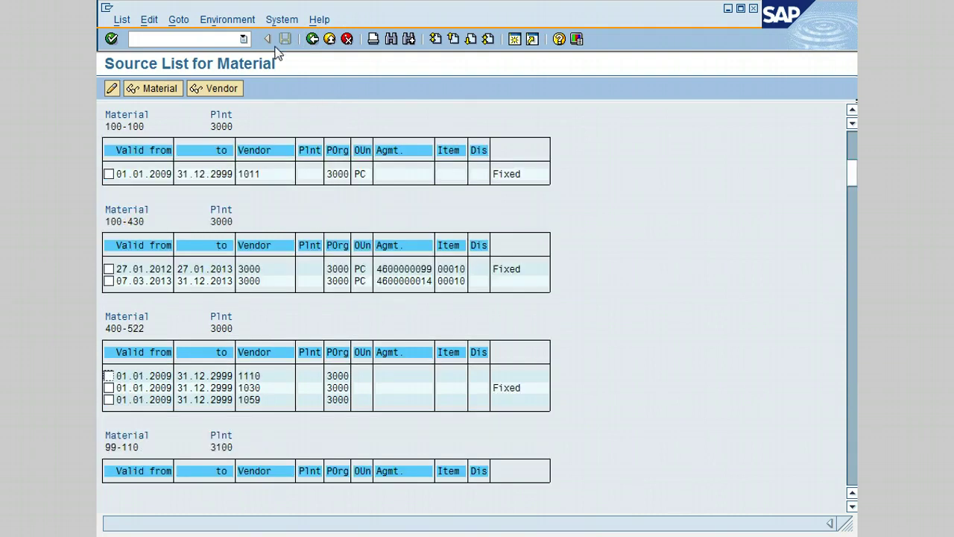
{"action": "left_click", "coordinate": [109, 376]}
{"action": "left_click", "coordinate": [111, 88]}
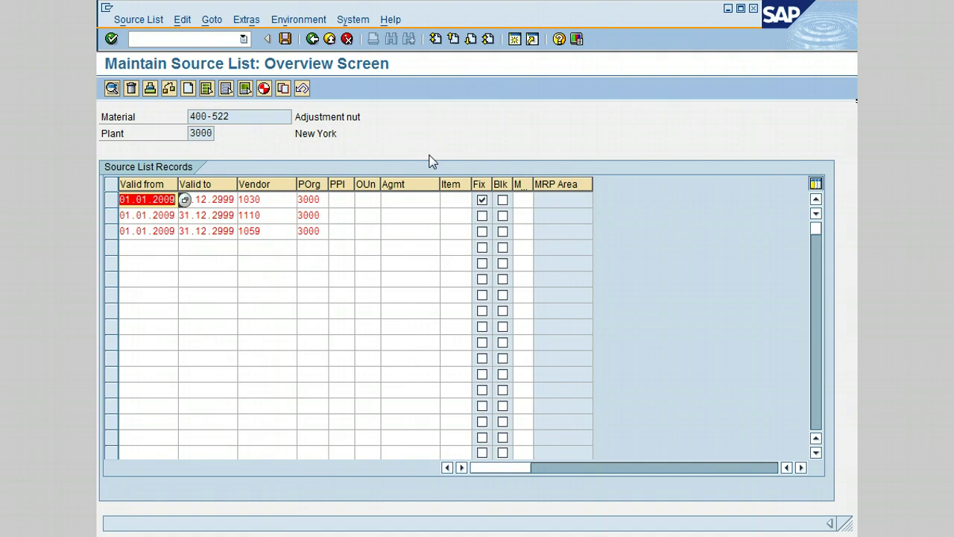
{"action": "left_click", "coordinate": [312, 41]}
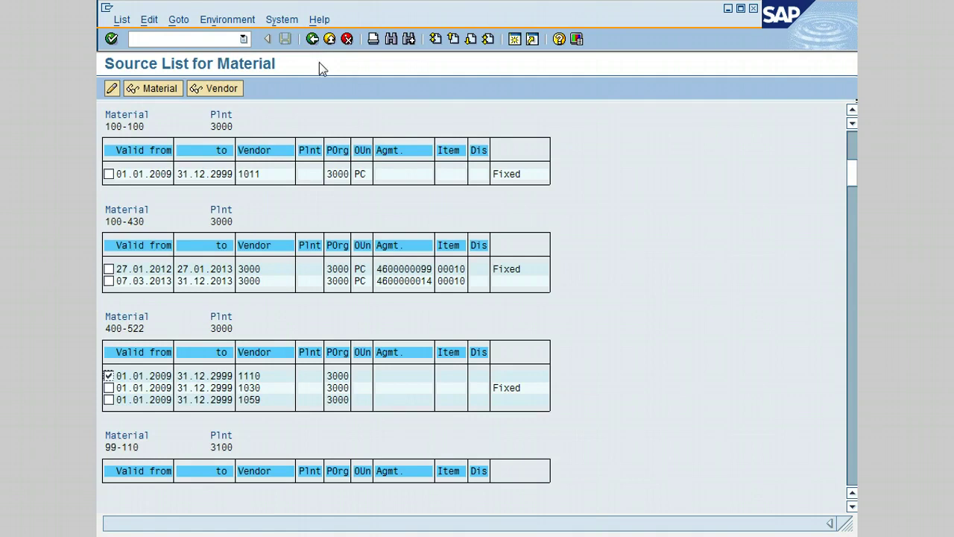
Step: Go back from the report through the selection screen to SAP Easy Access
{"action": "left_click", "coordinate": [312, 40]}
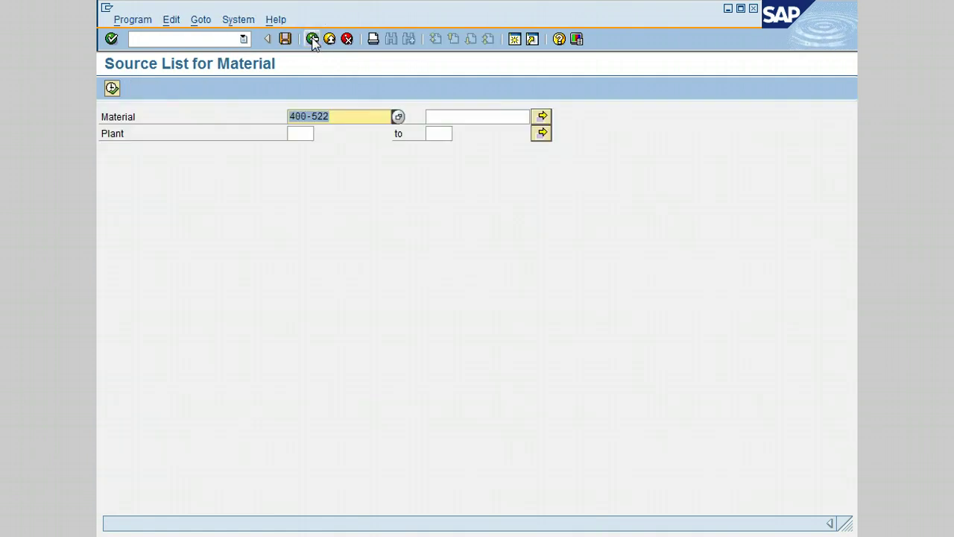
{"action": "left_click", "coordinate": [312, 40]}
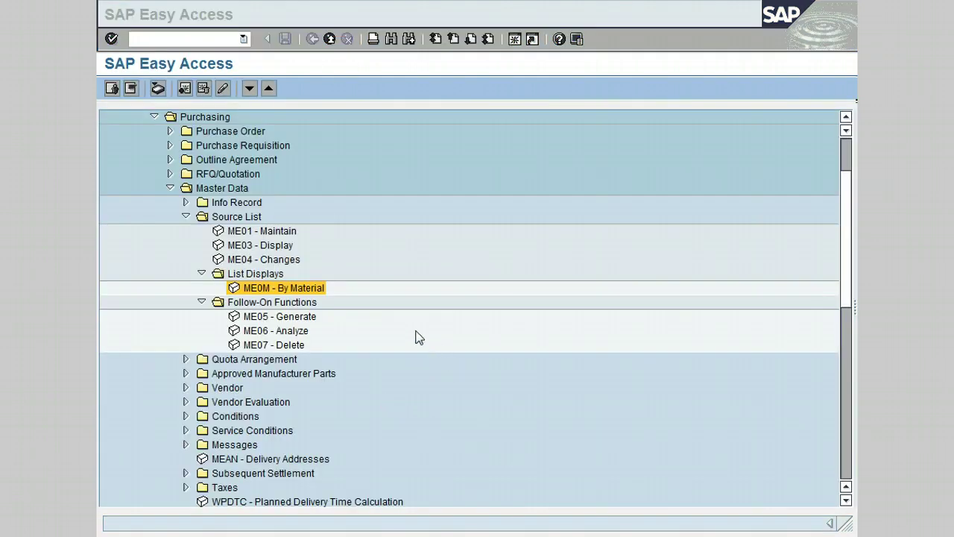